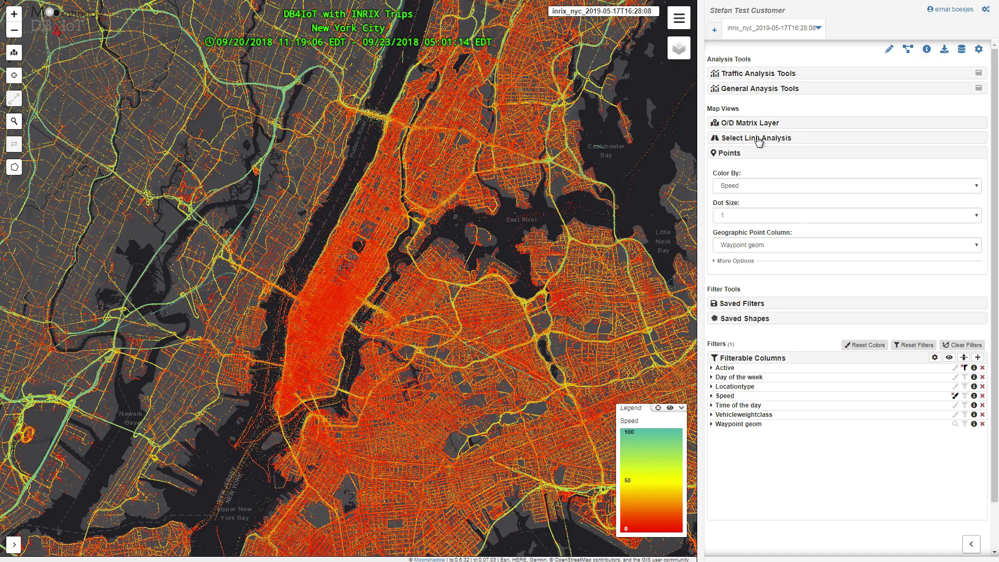
# Show the Select Link Analysis map view and filter Segmentid by the Lincoln Tunnel eastbound segment 60325668_0
pyautogui.click(758, 138)
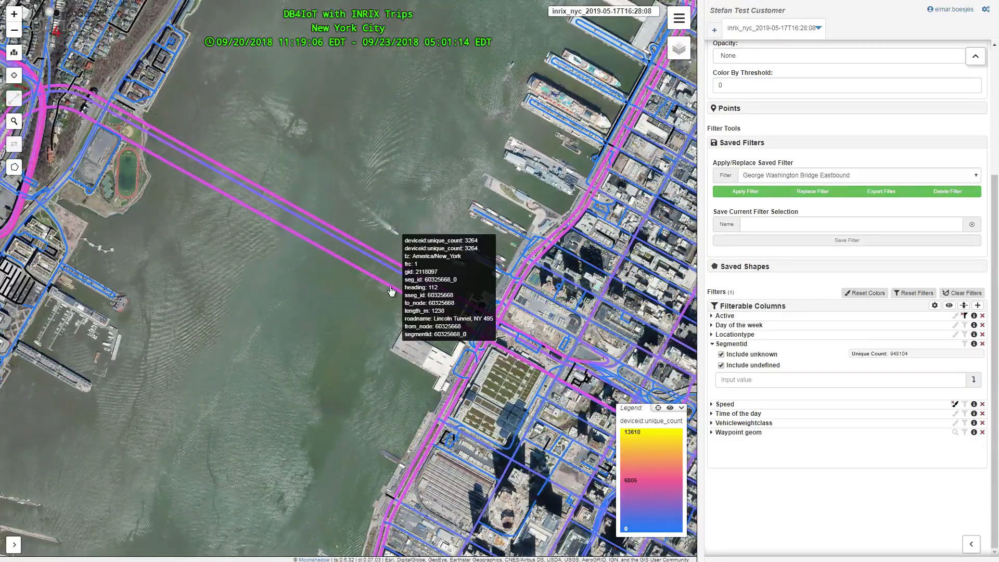
pyautogui.click(391, 289)
pyautogui.click(632, 360)
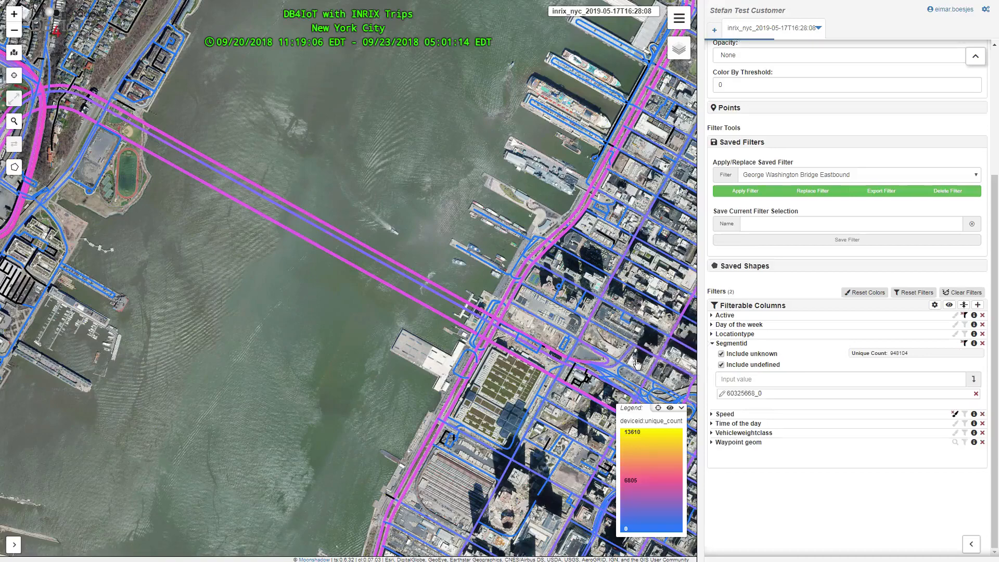
pyautogui.click(279, 224)
pyautogui.click(633, 360)
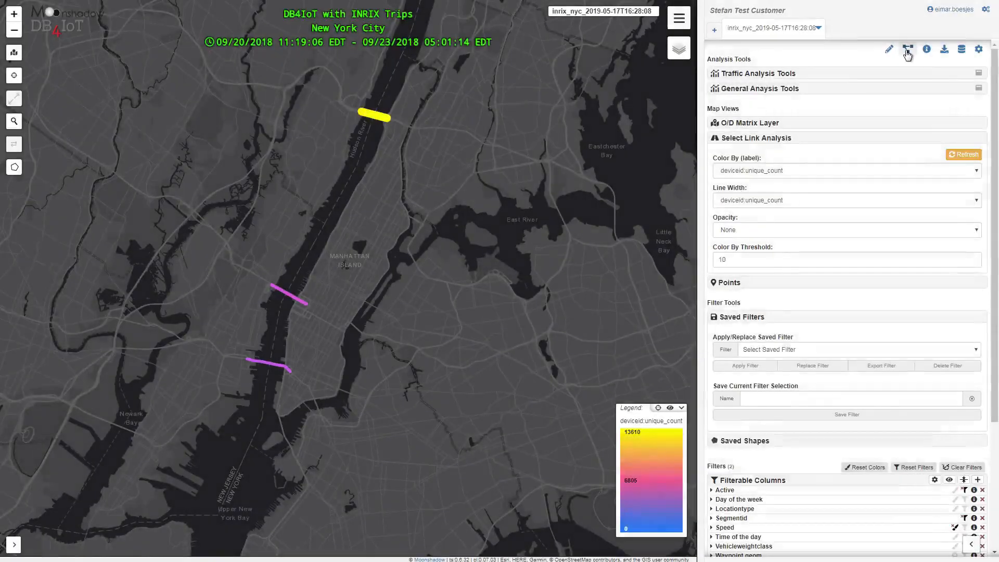
# Build a filter network of the George Washington Bridge, Lincoln Tunnel and Holland Tunnel Eastbound nodes, setting each node's column_id to Crossing
pyautogui.click(908, 51)
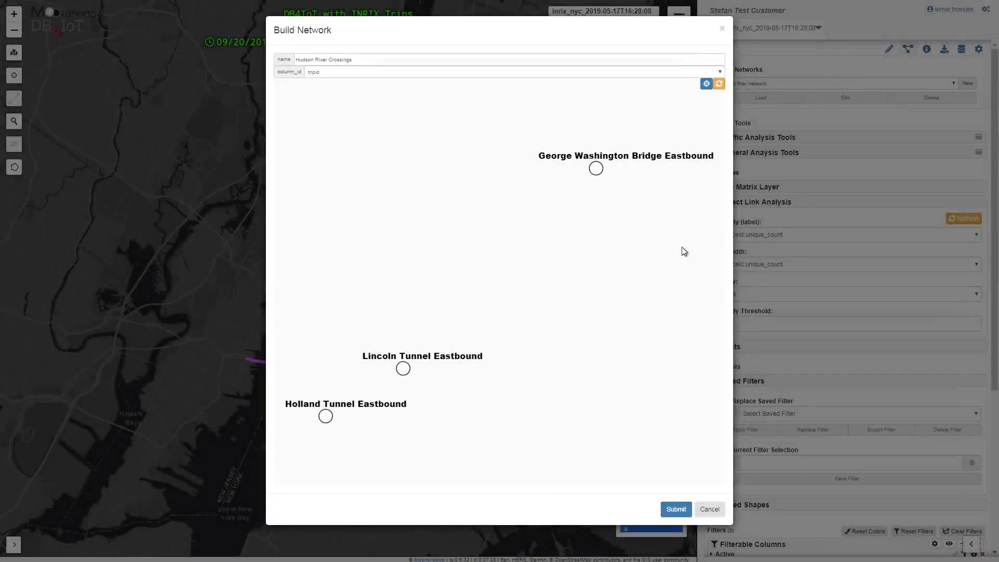
pyautogui.click(597, 172)
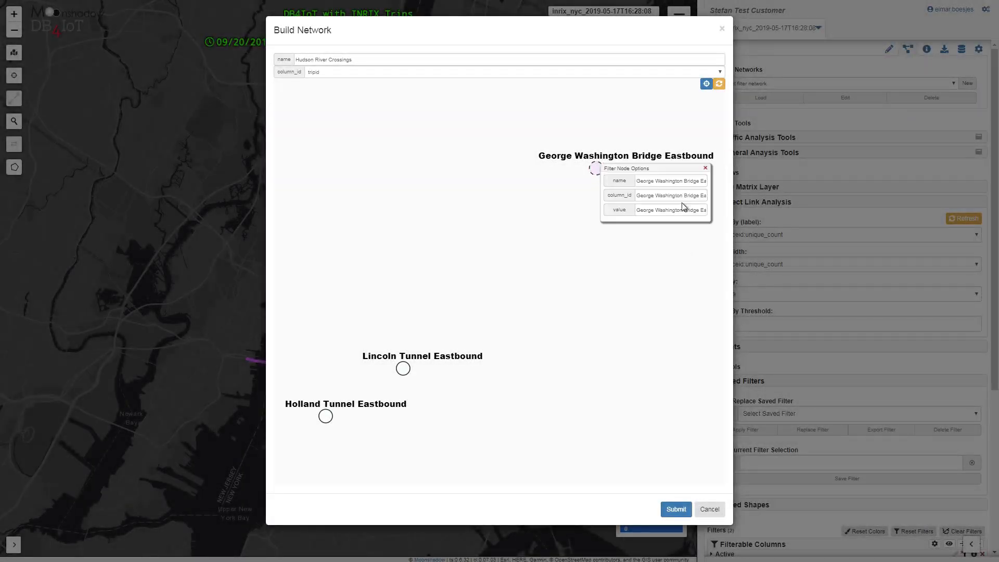
pyautogui.tripleClick(676, 195)
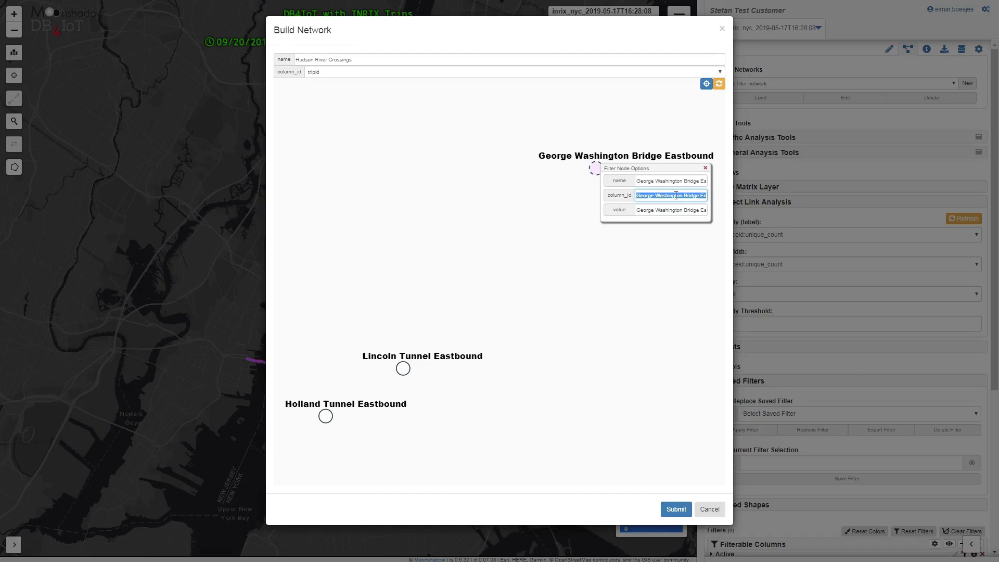
pyautogui.write('Crossing')
pyautogui.click(403, 369)
pyautogui.tripleClick(500, 394)
pyautogui.write('Crossing')
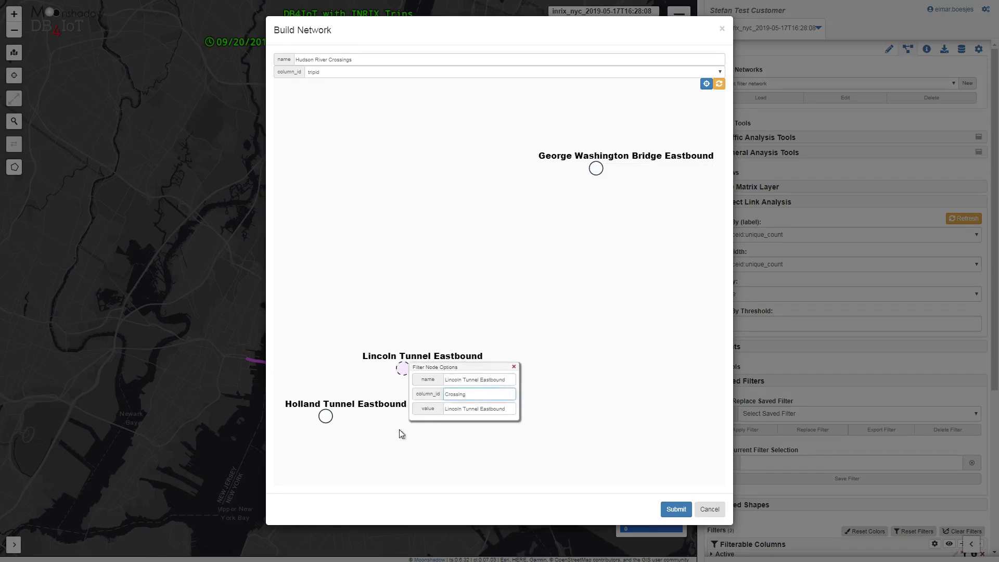
pyautogui.click(325, 416)
pyautogui.tripleClick(395, 441)
pyautogui.write('Crossing')
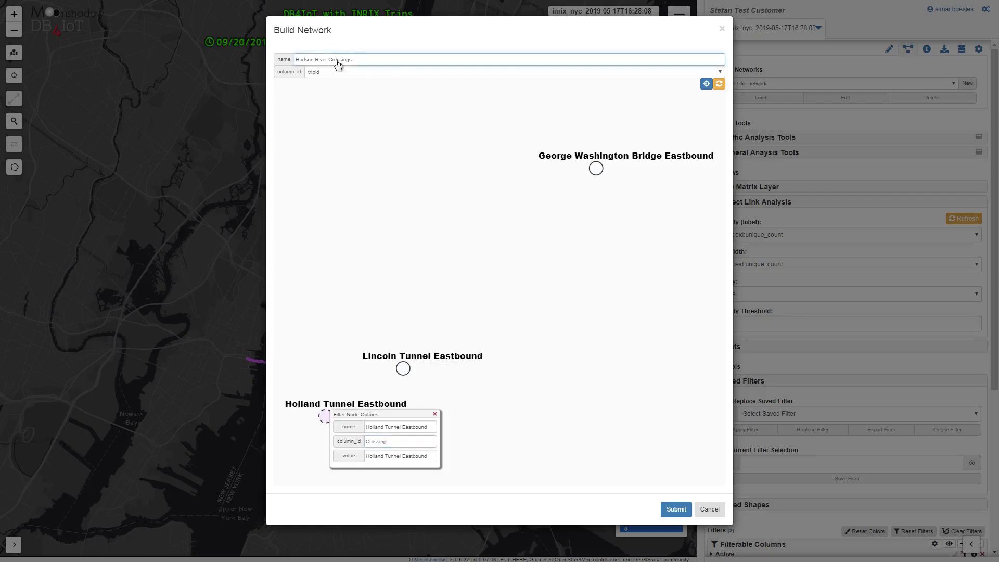
# Shorten the network's name to Hudson River and submit it
pyautogui.doubleClick(340, 59)
pyautogui.press('BackSpace')
pyautogui.click(348, 129)
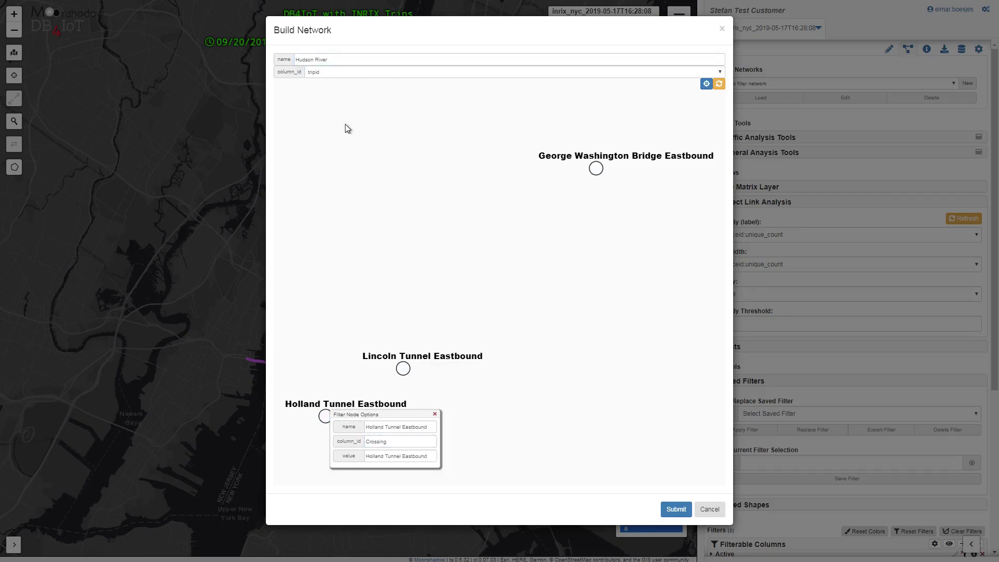
pyautogui.click(434, 414)
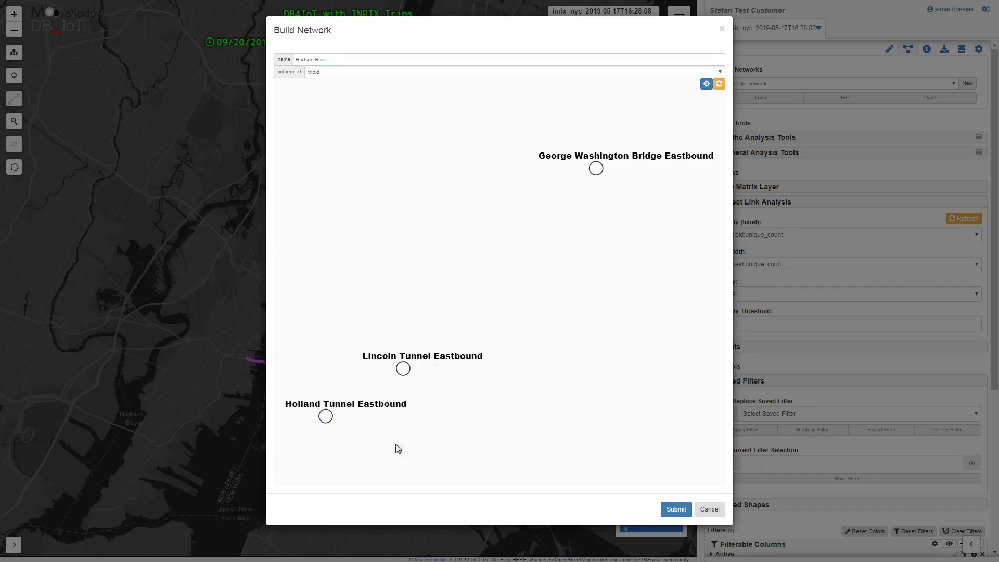
pyautogui.click(676, 508)
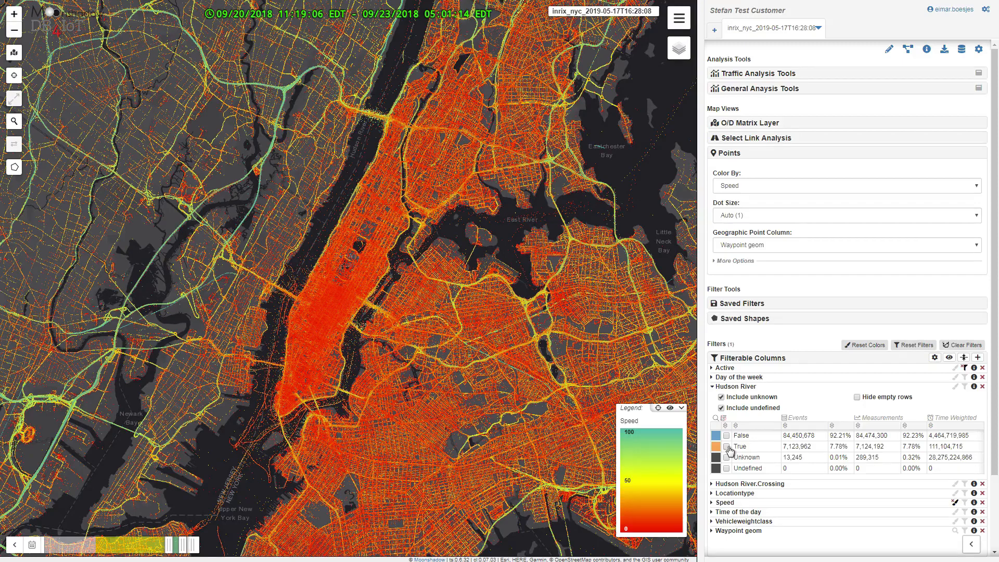
# Filter the Hudson River column to True and display those trips in the Select Link Analysis view
pyautogui.click(726, 447)
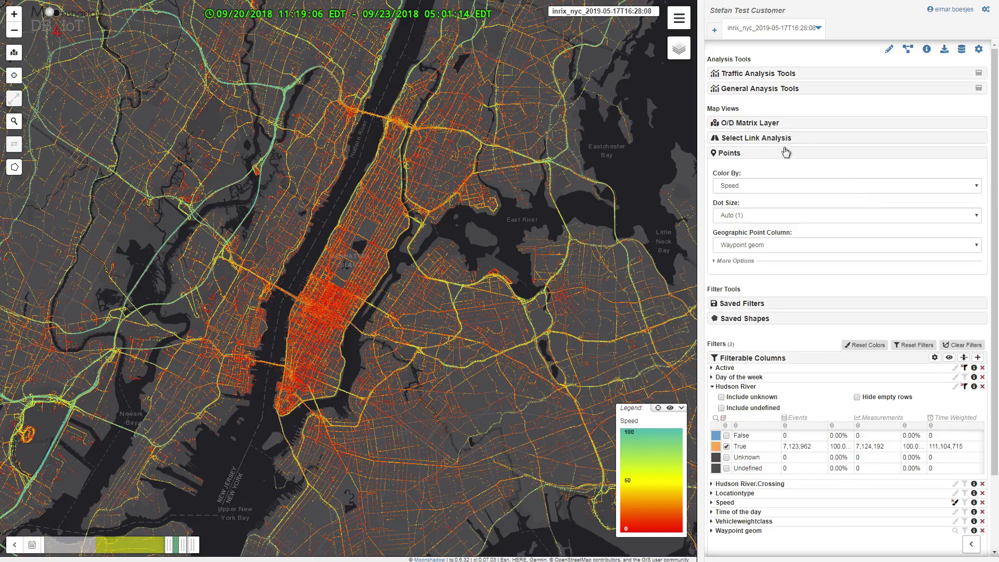
pyautogui.click(736, 139)
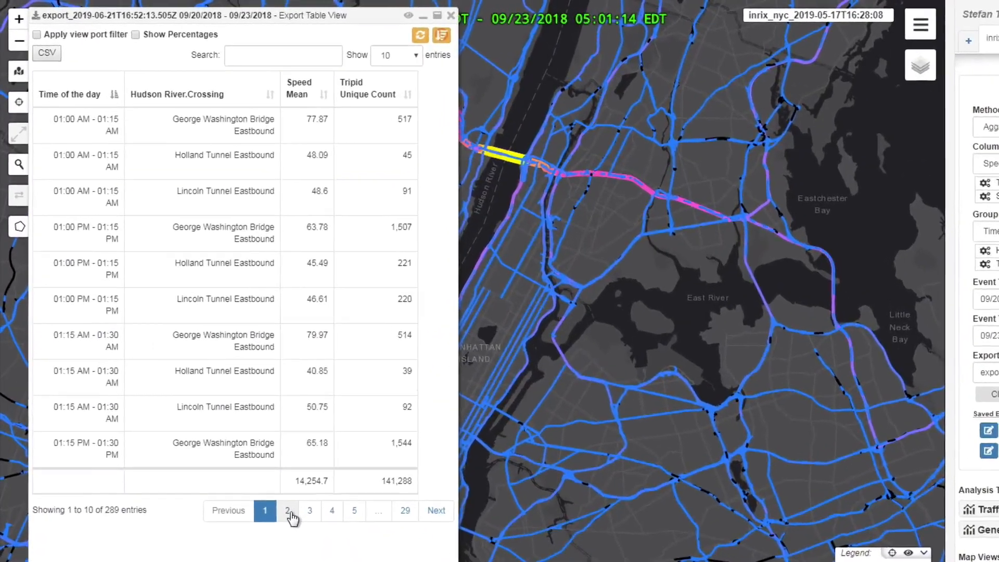
# Page through the export table of crossings by time of day and export it as CSV
pyautogui.click(289, 512)
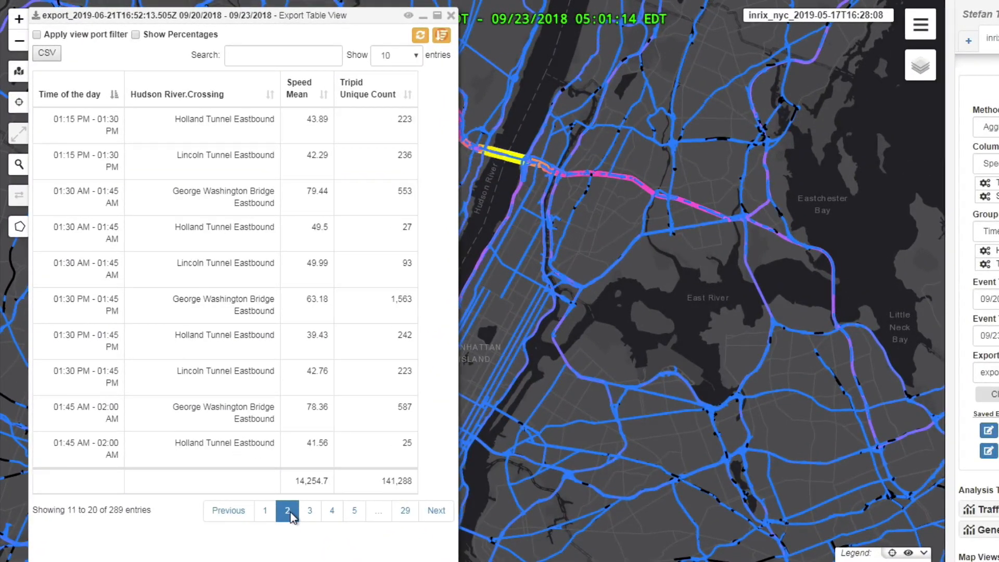
pyautogui.click(309, 513)
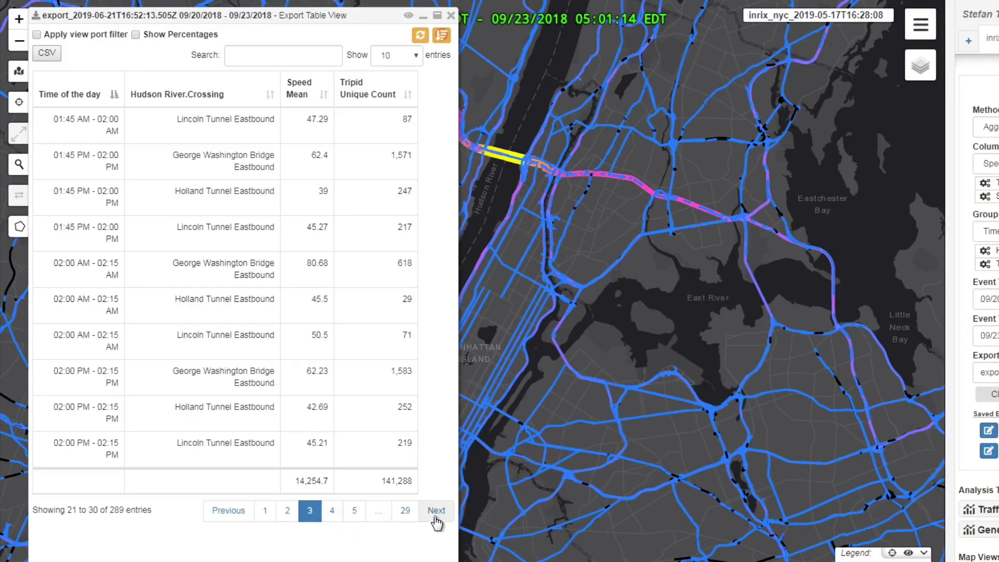
pyautogui.click(436, 512)
pyautogui.click(437, 511)
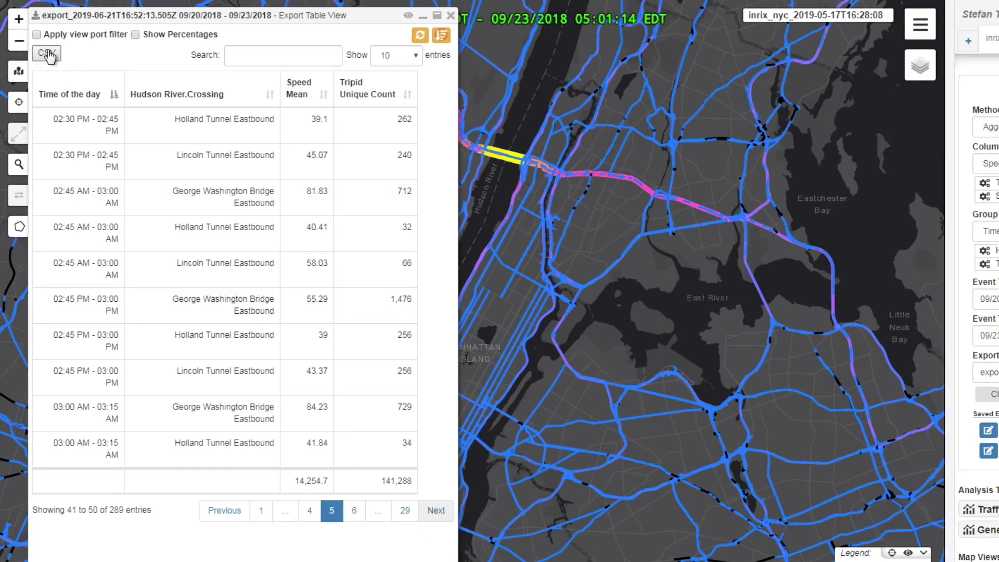
pyautogui.click(47, 54)
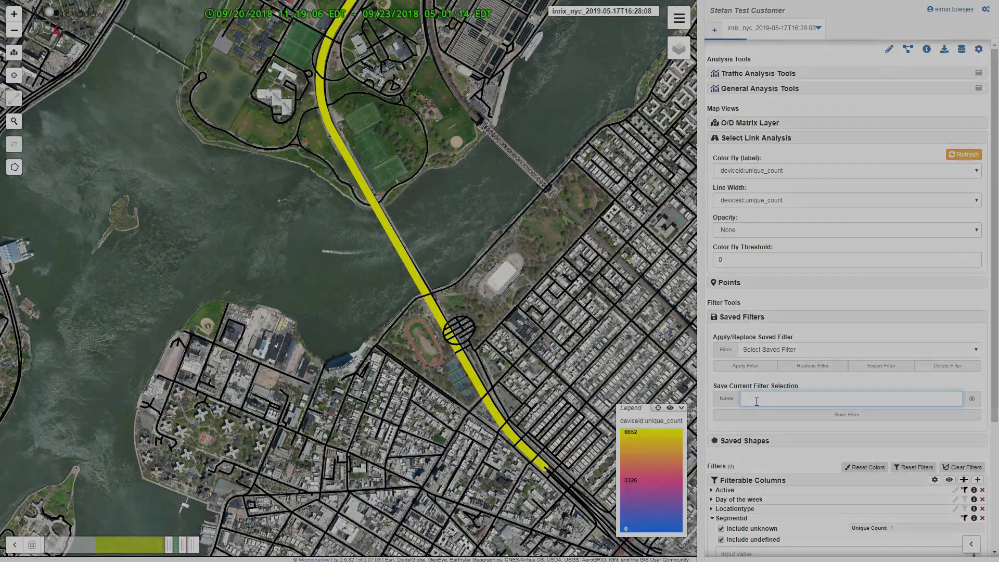
# Save the current segment filter as Robert F. Kennedy Bridge Southbound
pyautogui.write('Robert Fk')
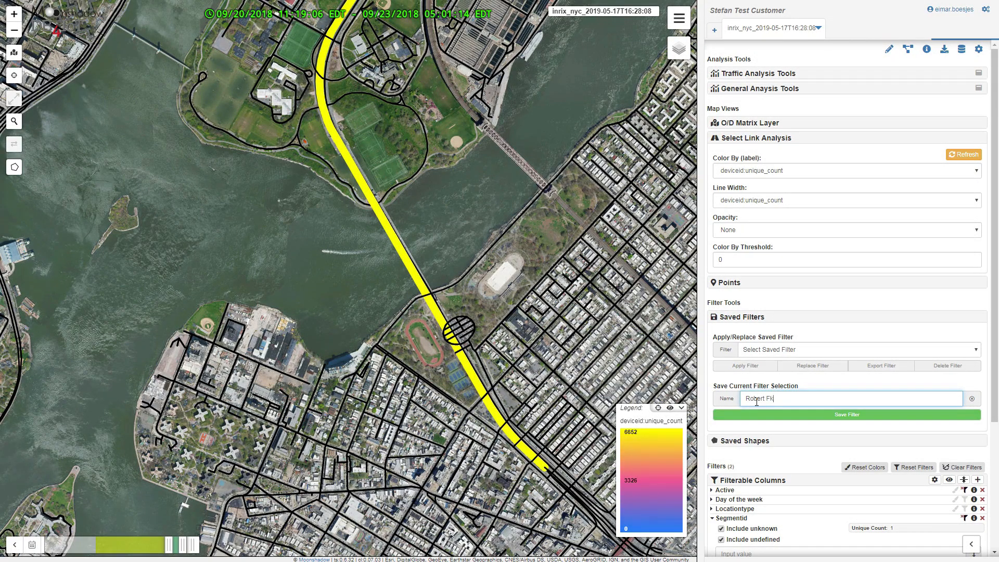
pyautogui.press('BackSpace')
pyautogui.write('. Kennedy Bridge SouthS')
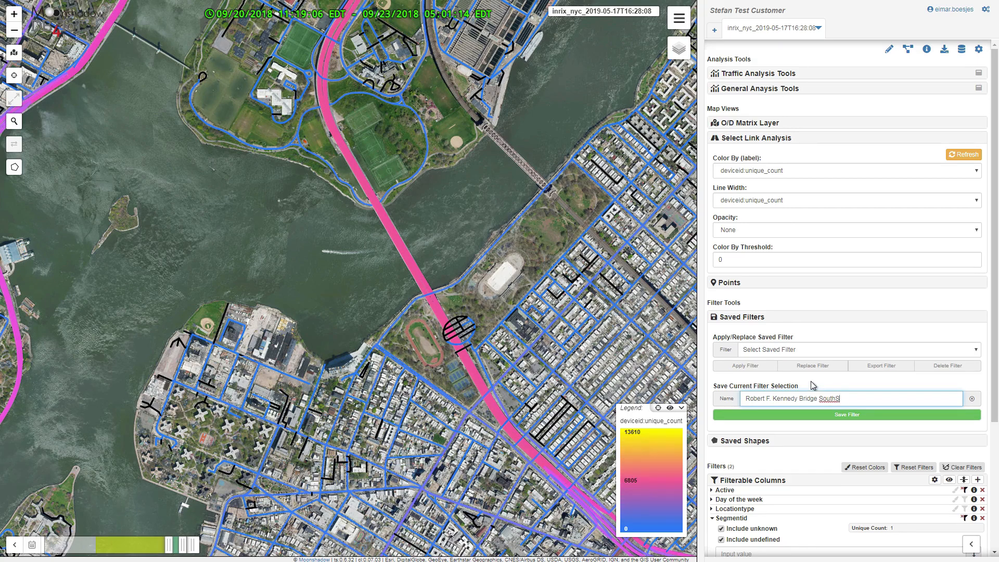
pyautogui.press('BackSpace')
pyautogui.click(847, 416)
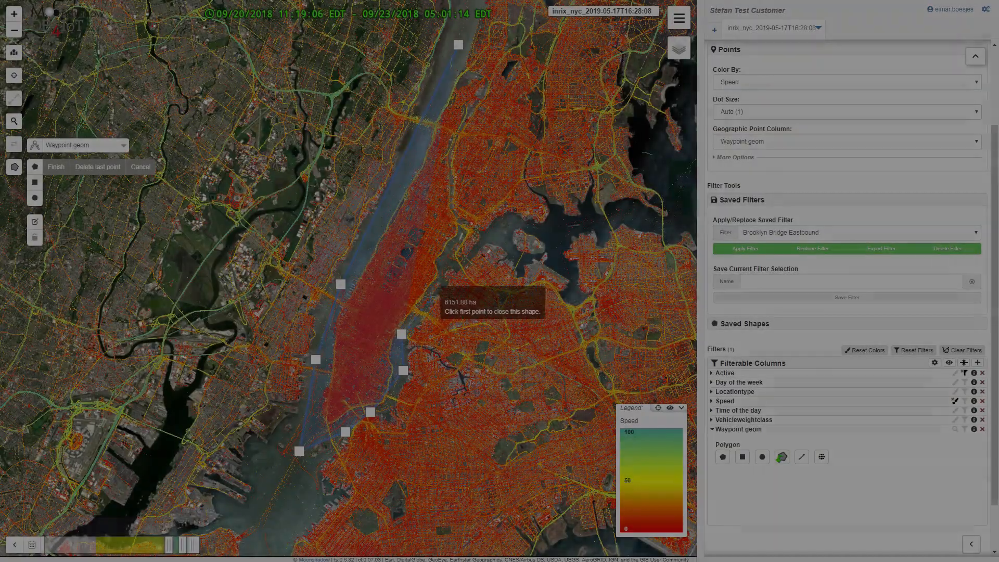
# Complete the Waypoint geom polygon along the East River and around the Bronx, closing it so it encloses Manhattan and the Bronx
pyautogui.click(430, 296)
pyautogui.click(448, 265)
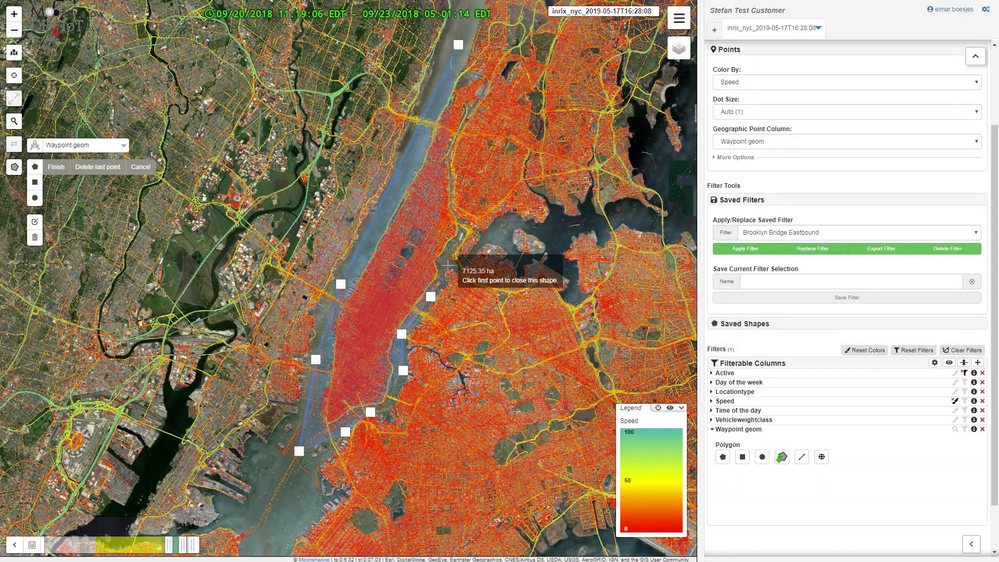
pyautogui.click(504, 233)
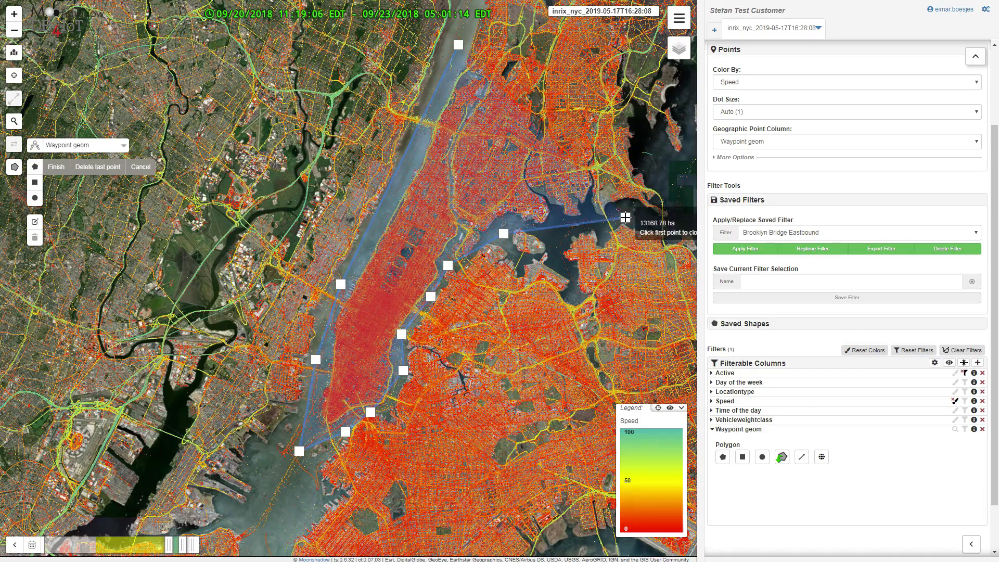
pyautogui.click(625, 218)
pyautogui.click(675, 224)
pyautogui.click(660, 128)
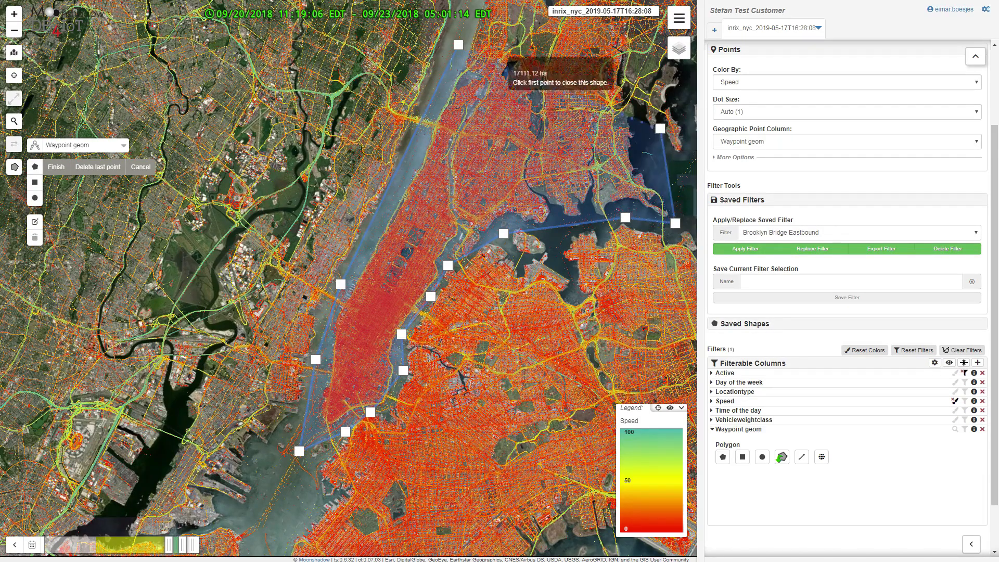
pyautogui.click(458, 44)
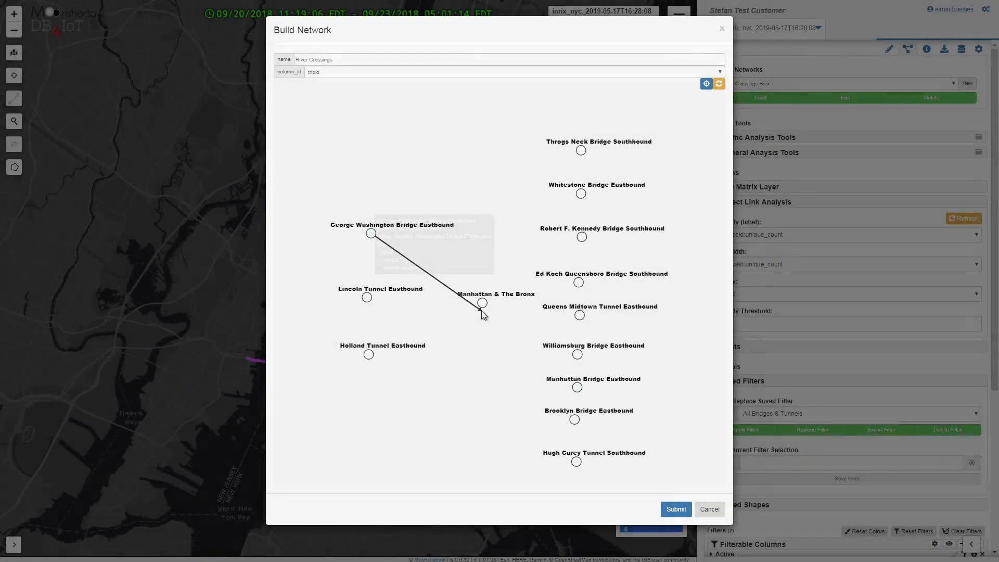
# Link the George Washington Bridge, Lincoln Tunnel and Holland Tunnel Eastbound nodes to the Manhattan & The Bronx node
pyautogui.moveTo(483, 315); pyautogui.dragTo(481, 302)
pyautogui.moveTo(367, 297); pyautogui.dragTo(482, 302)
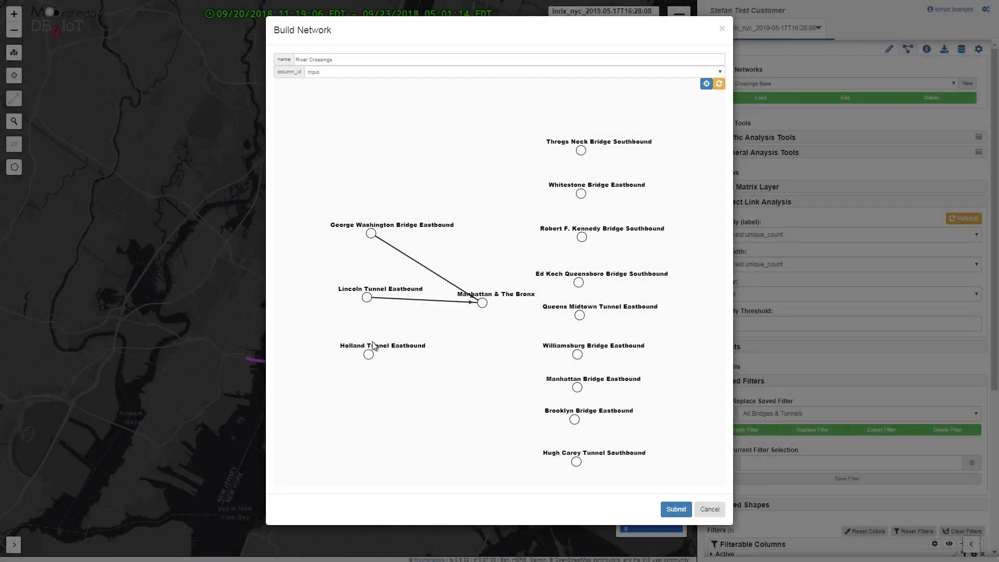
pyautogui.moveTo(369, 353); pyautogui.dragTo(581, 150)
# Link Manhattan & The Bronx to the remaining East River bridge and tunnel nodes, ending with Hugh Carey Tunnel Southbound, and submit the River Crossings network
pyautogui.moveTo(560, 205); pyautogui.dragTo(581, 194)
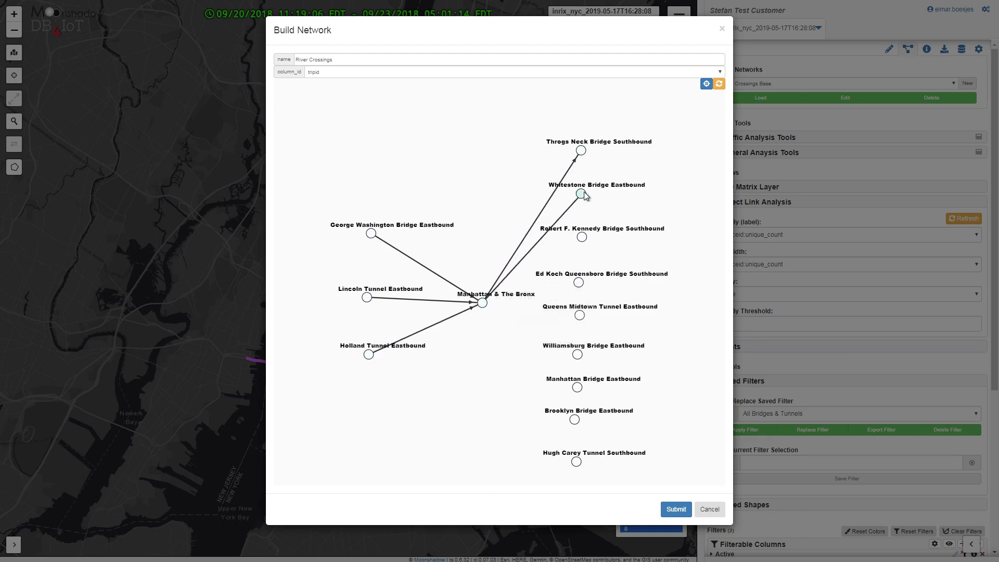
pyautogui.moveTo(523, 260); pyautogui.dragTo(582, 237)
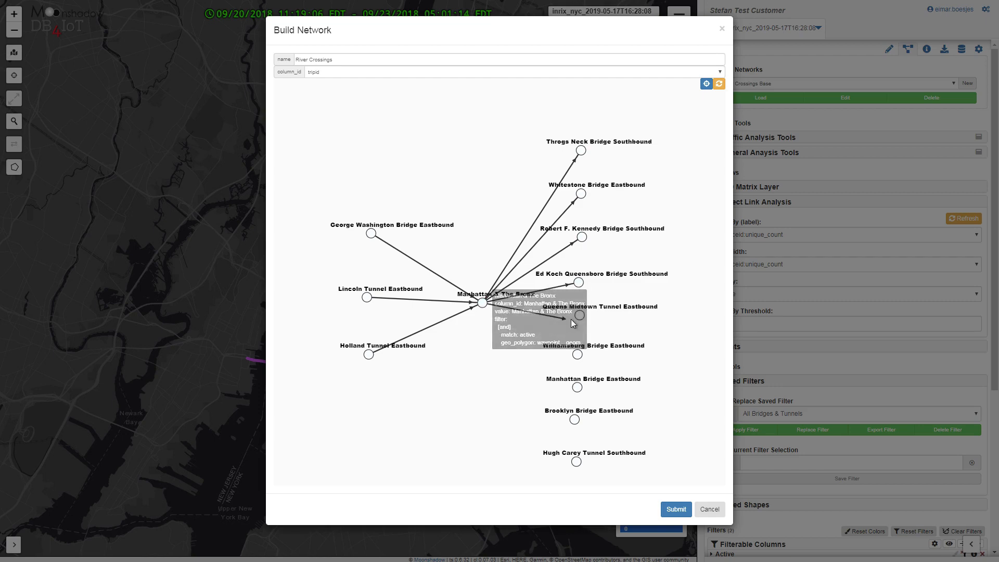
pyautogui.moveTo(482, 304); pyautogui.dragTo(575, 364)
pyautogui.moveTo(483, 306); pyautogui.dragTo(576, 387)
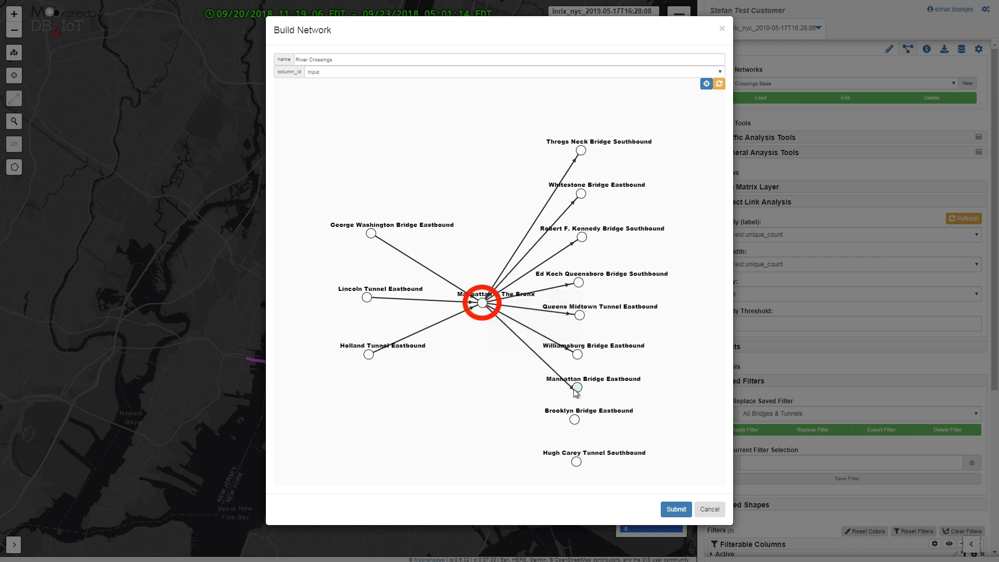
pyautogui.moveTo(484, 307); pyautogui.dragTo(573, 475)
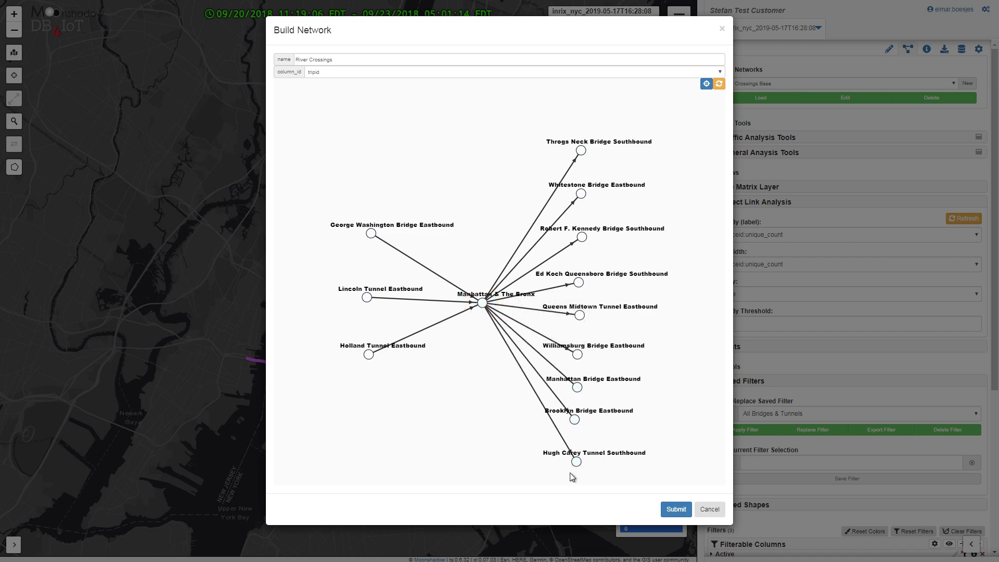
pyautogui.click(677, 510)
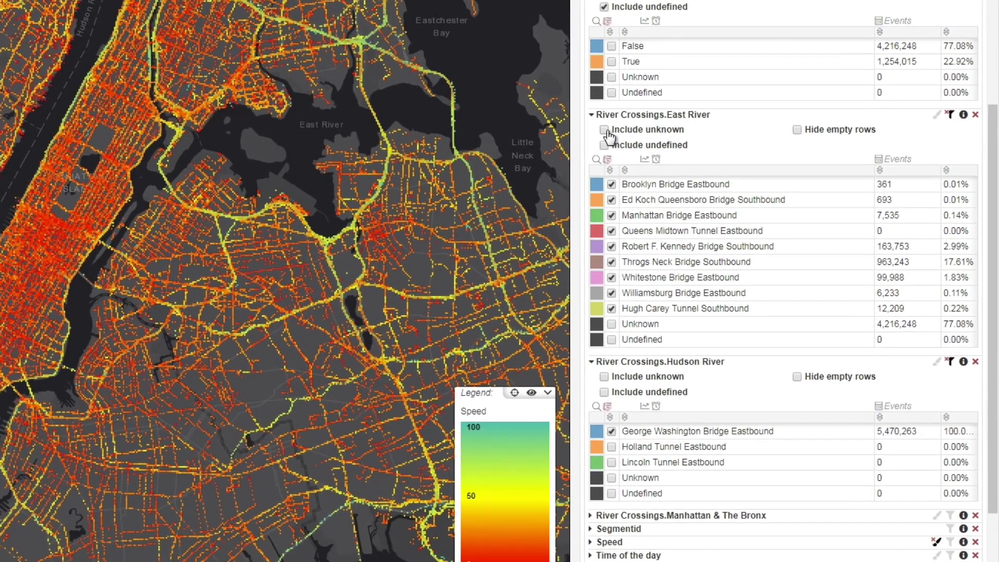
pyautogui.click(650, 167)
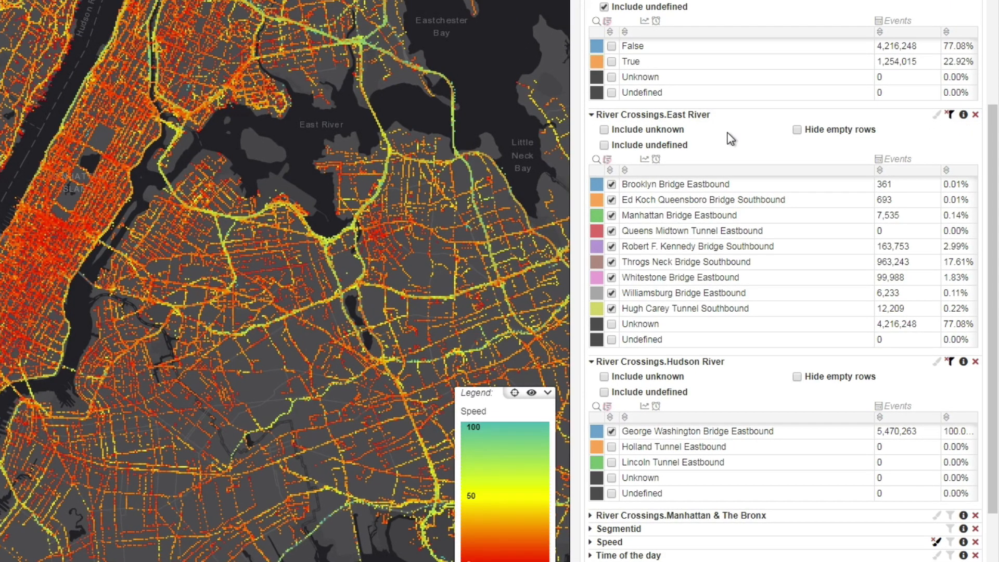